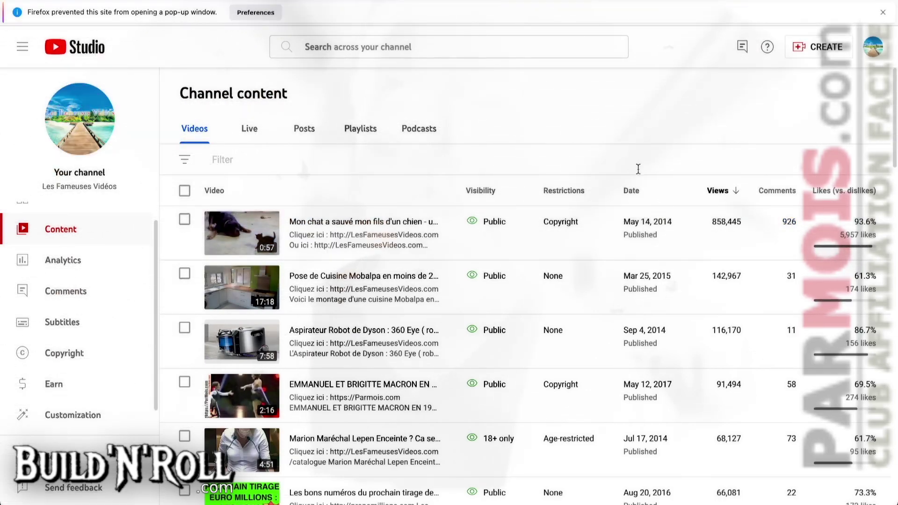
# Open the channel analytics overview and set its date range to Lifetime
pyautogui.click(55, 261)
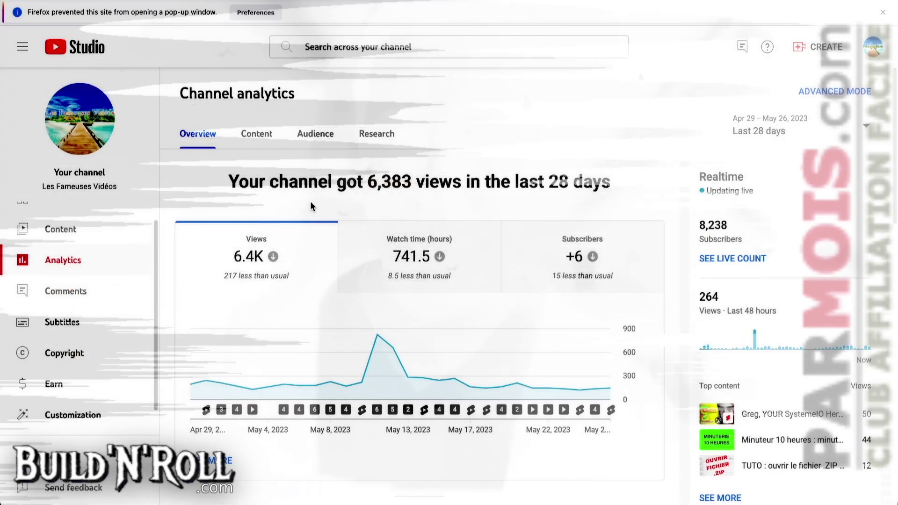
pyautogui.scroll(-5, 574, 211)
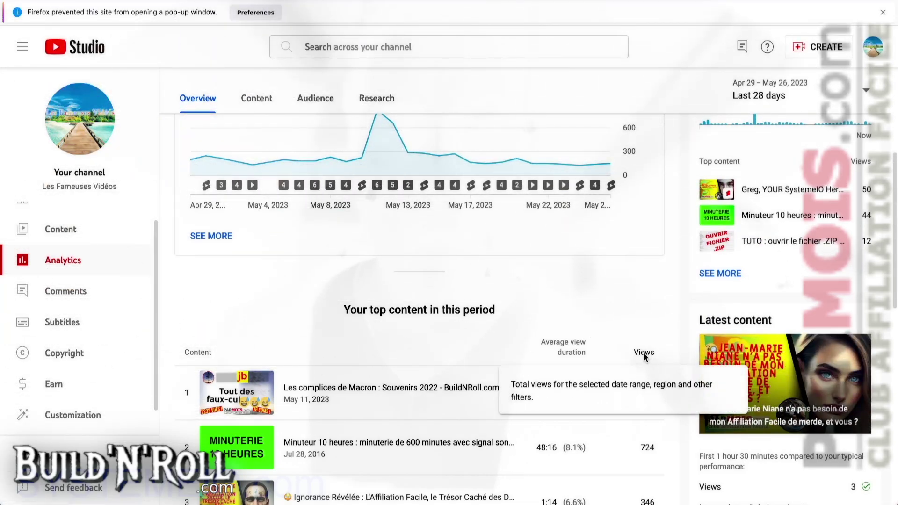
pyautogui.scroll(5, 664, 327)
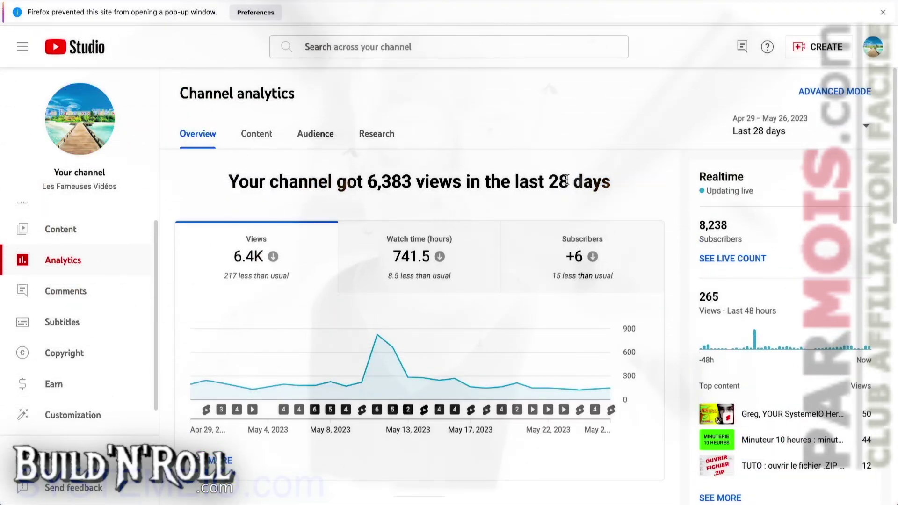
pyautogui.click(784, 132)
pyautogui.click(769, 203)
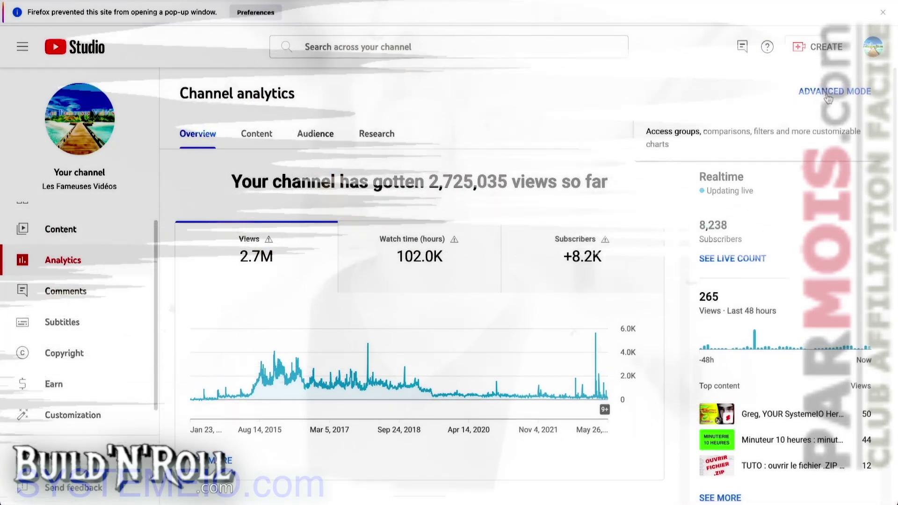
# Open the advanced analytics view and export the lifetime per-video content data
pyautogui.click(828, 97)
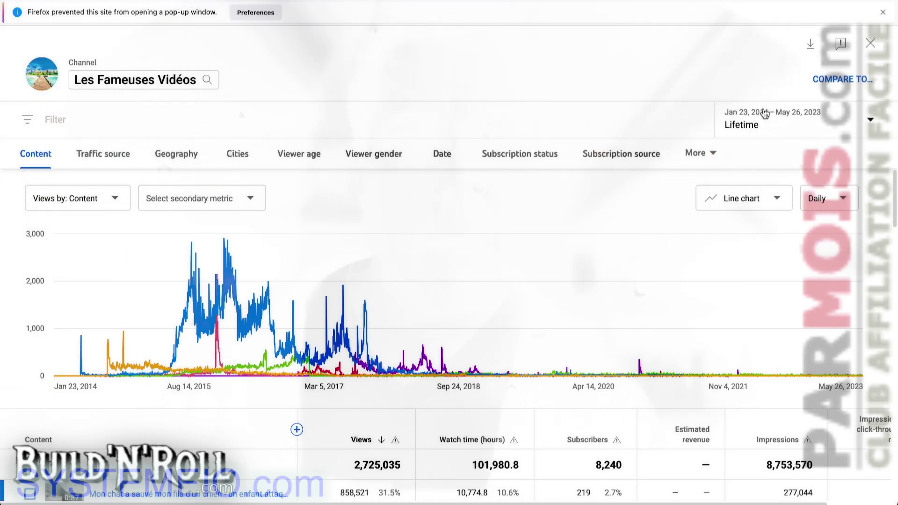
pyautogui.click(812, 47)
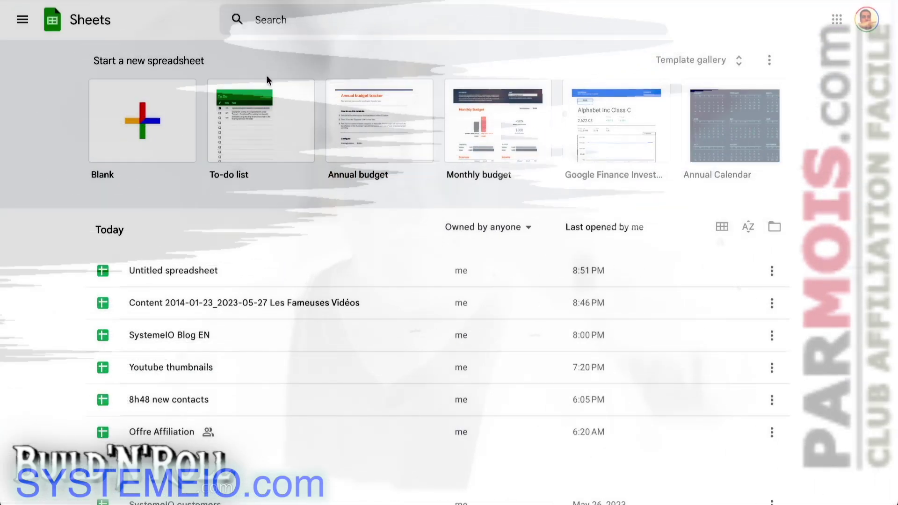
# Create a blank spreadsheet in Google Sheets and import the uploaded Table data.csv with Replace spreadsheet and automatic separator detection
pyautogui.click(150, 113)
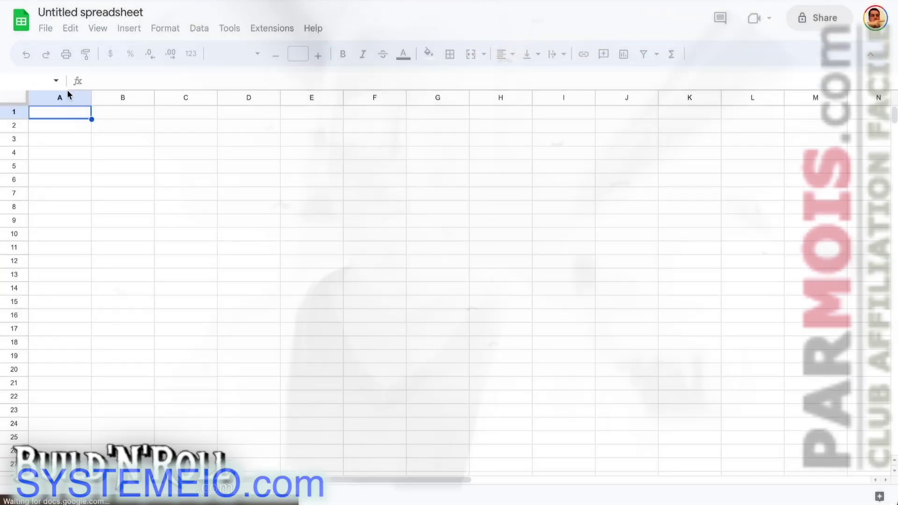
pyautogui.click(46, 28)
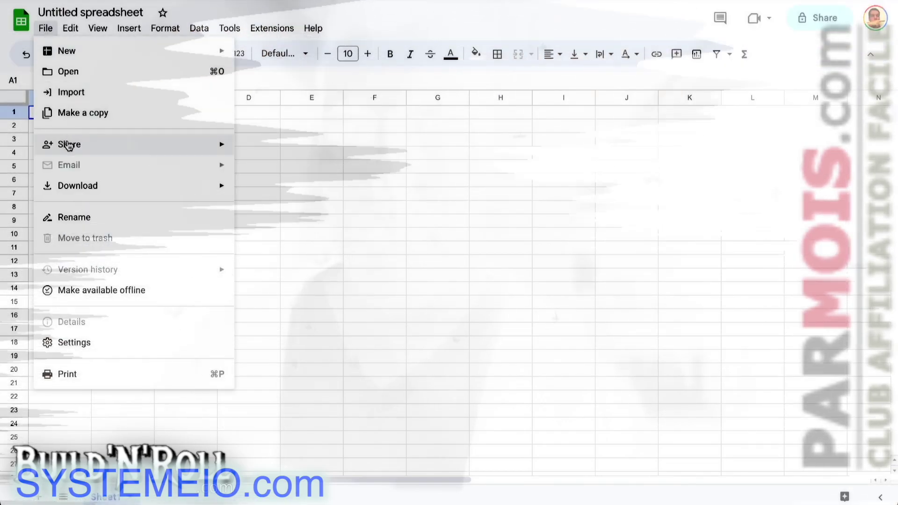
pyautogui.click(92, 97)
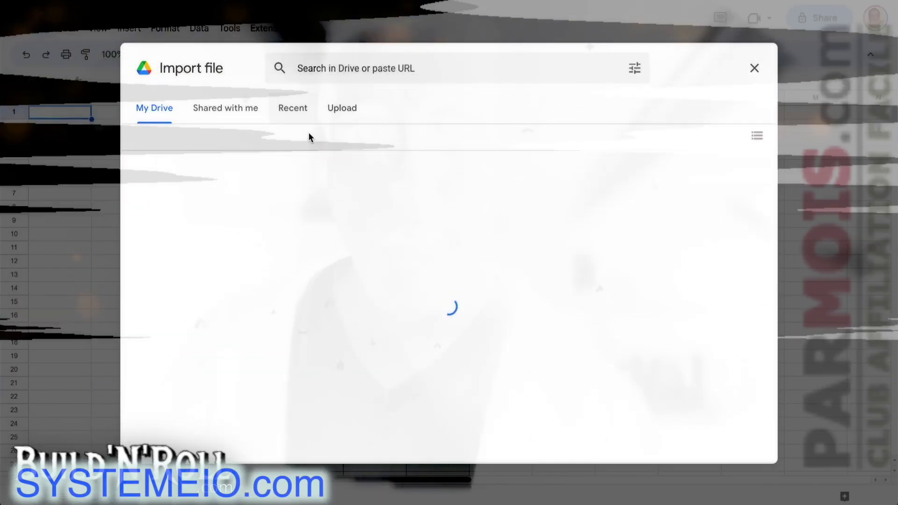
pyautogui.click(342, 110)
pyautogui.click(444, 338)
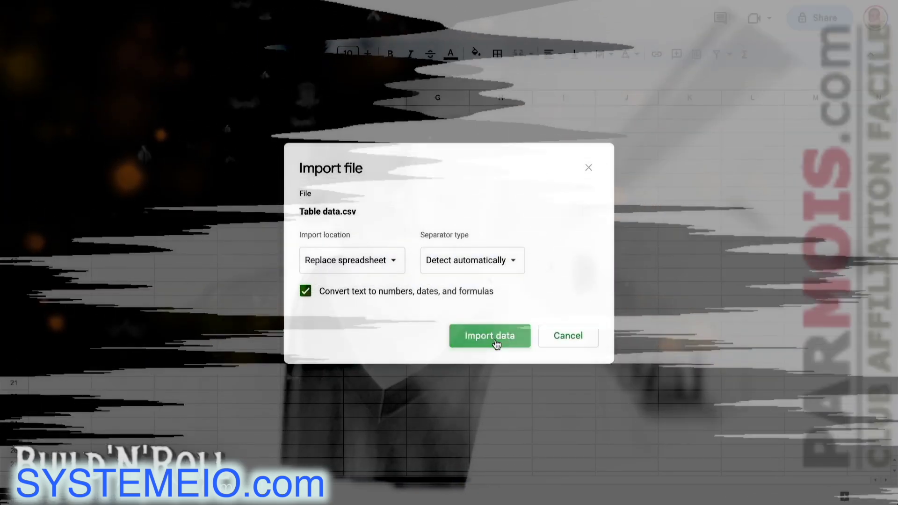
pyautogui.click(494, 339)
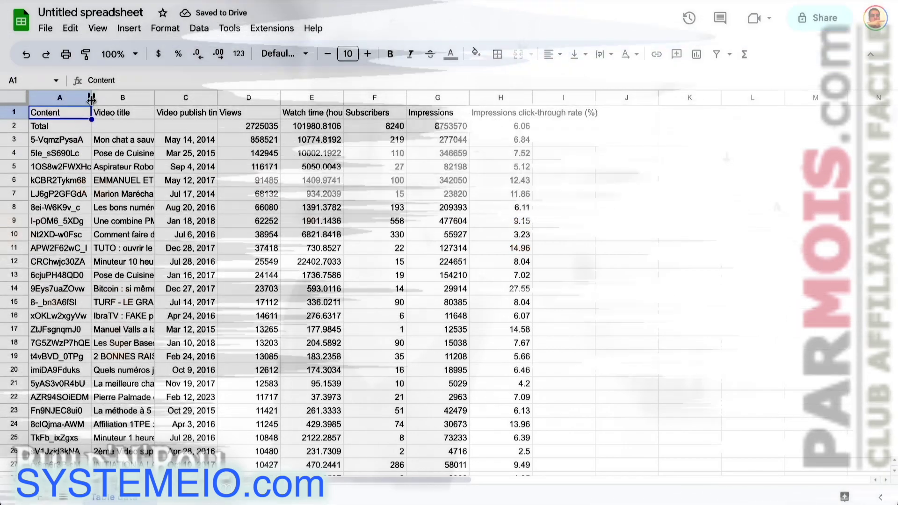
# Widen the Video title column and slightly widen the Subscribers column
pyautogui.moveTo(153, 97); pyautogui.dragTo(228, 97)
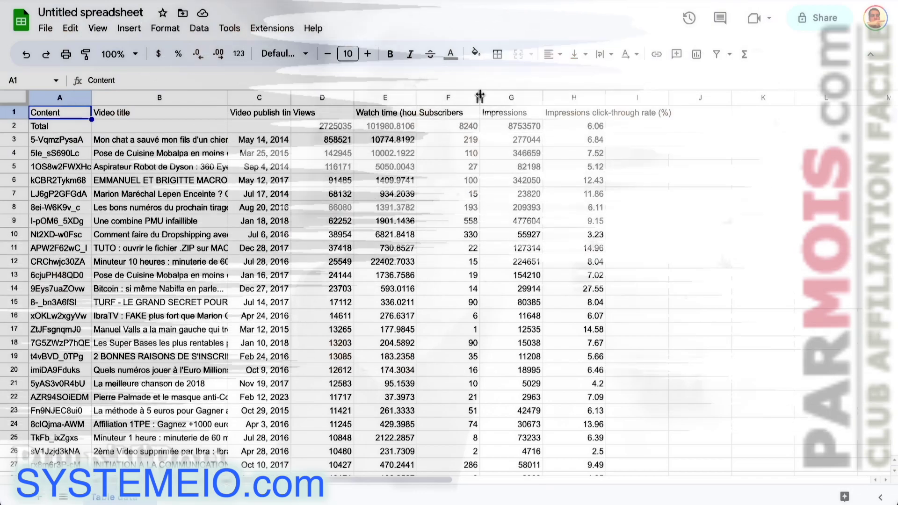
pyautogui.moveTo(480, 96); pyautogui.dragTo(493, 97)
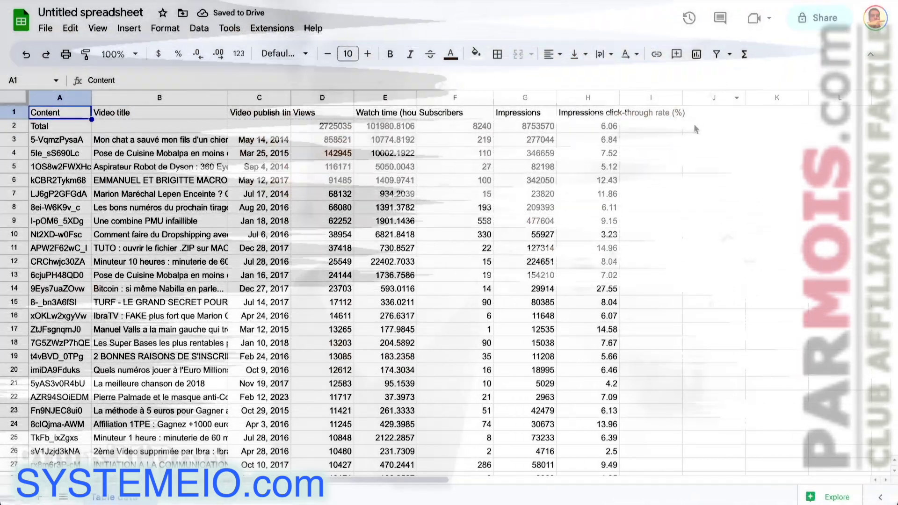
# Enter the header "ratio vues / date" in cell J1
pyautogui.click(696, 114)
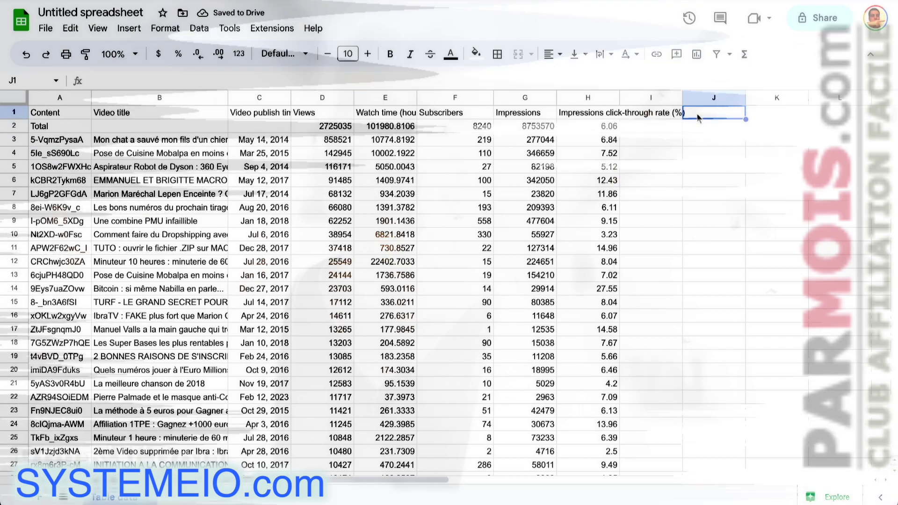
pyautogui.write('ratio ')
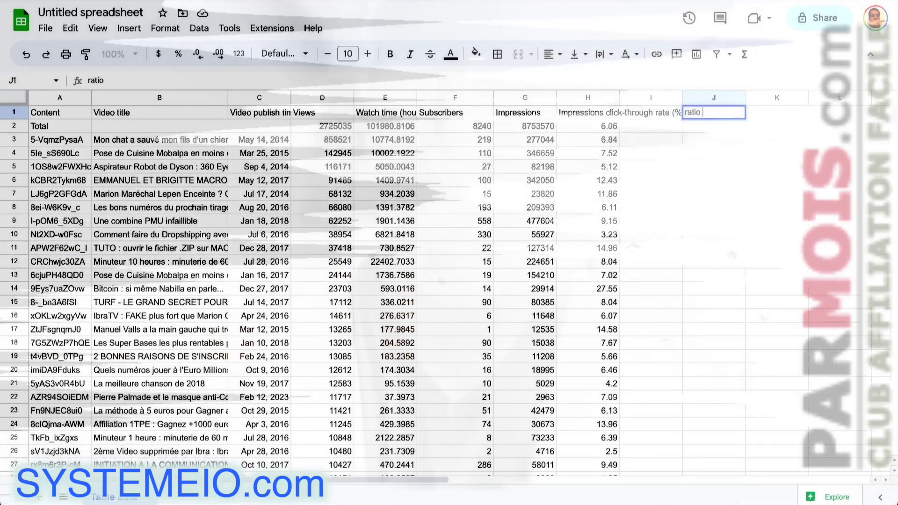
pyautogui.write('vues ')
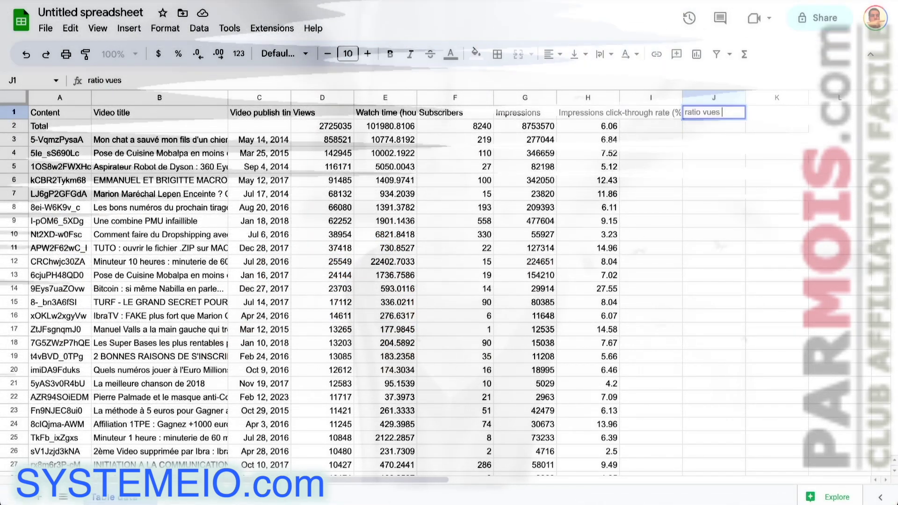
pyautogui.write('/ date')
pyautogui.press('Return')
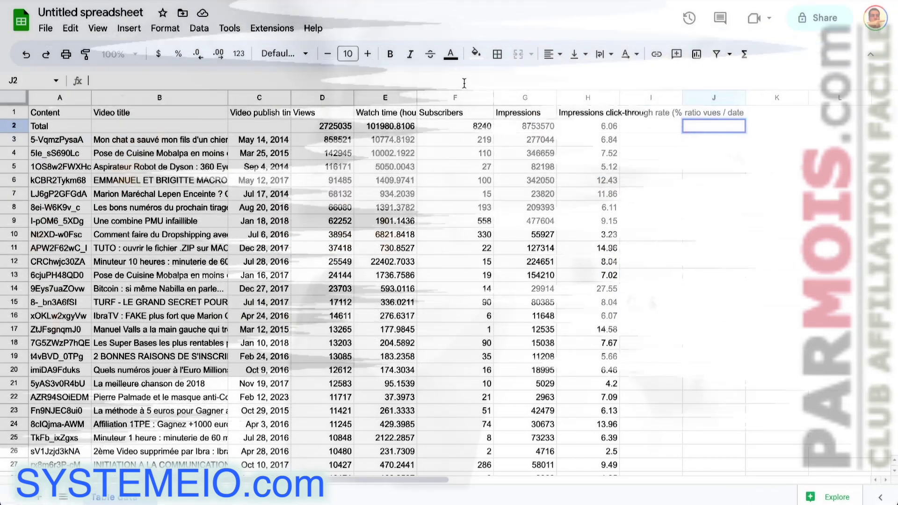
pyautogui.write('=')
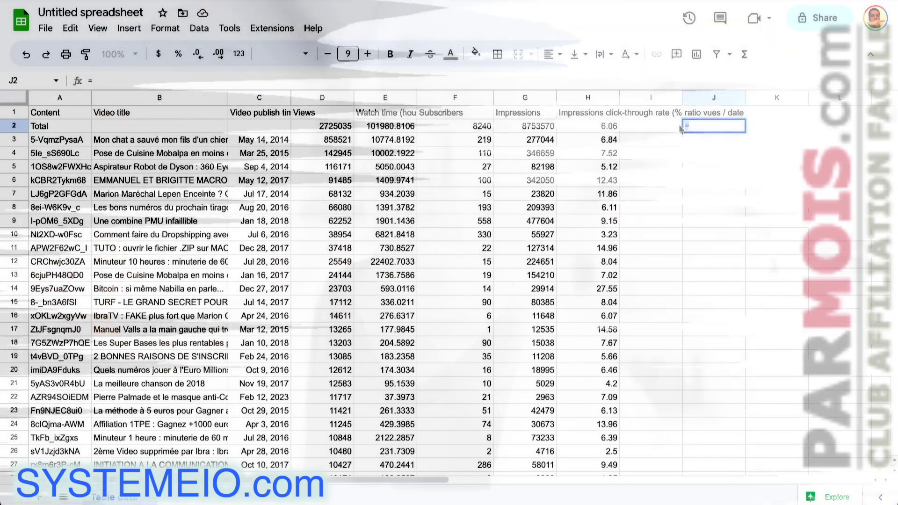
pyautogui.press('BackSpace')
pyautogui.press('Return')
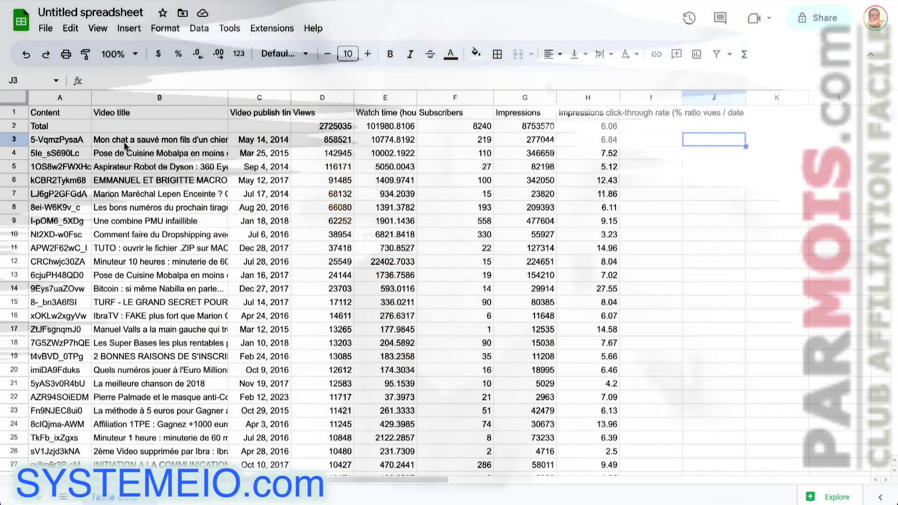
# Enter the formula =D3/DAYS(TODAY(),C3) in cell J3 to calculate the first video's average views per day
pyautogui.write('=')
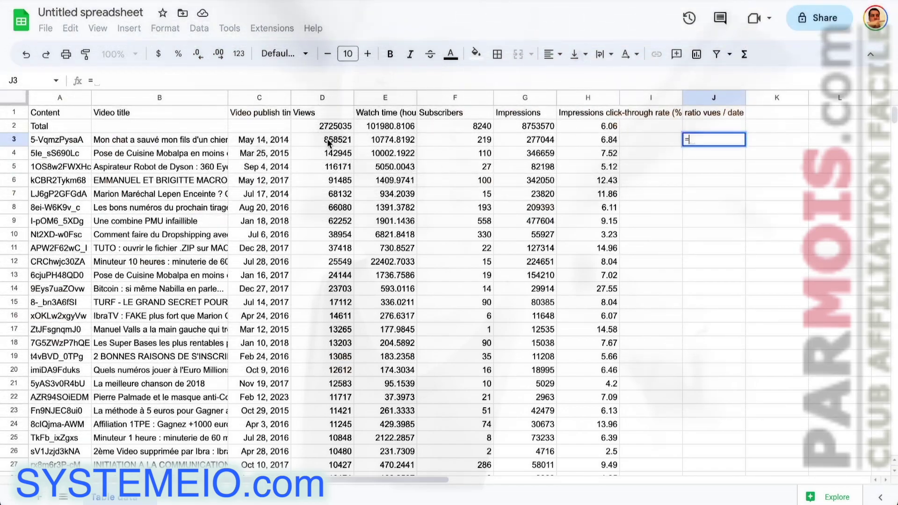
pyautogui.write('D3/')
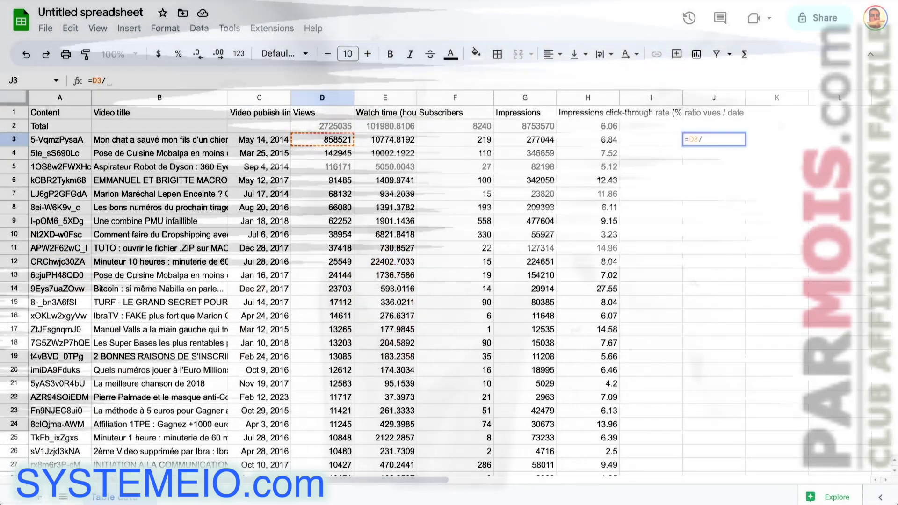
pyautogui.write('YS(')
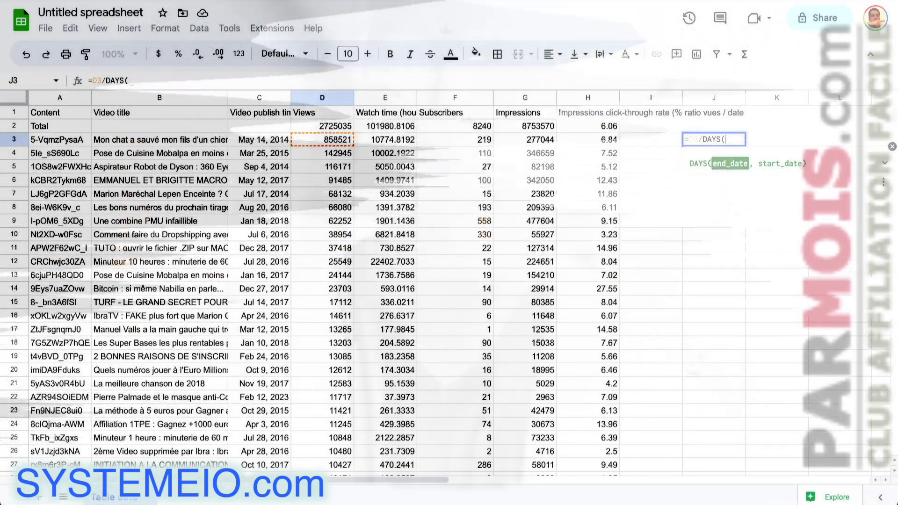
pyautogui.write('Y(),')
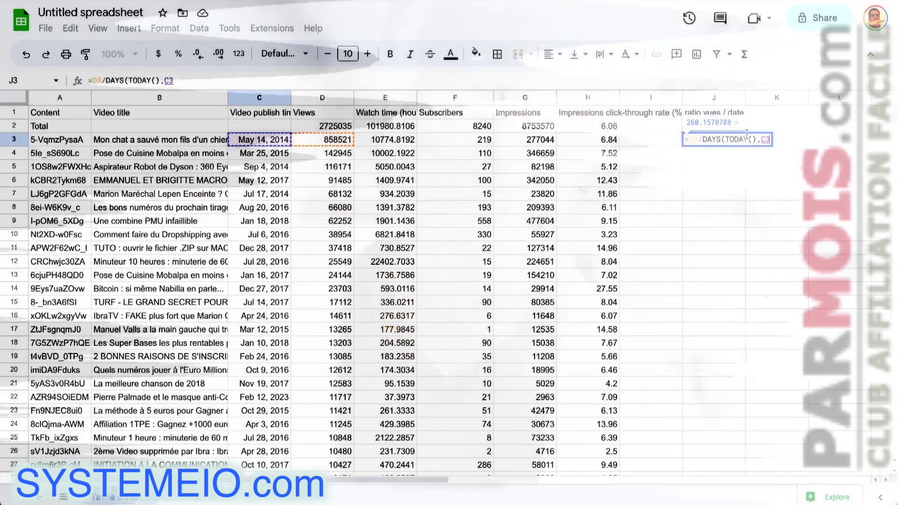
pyautogui.write(')')
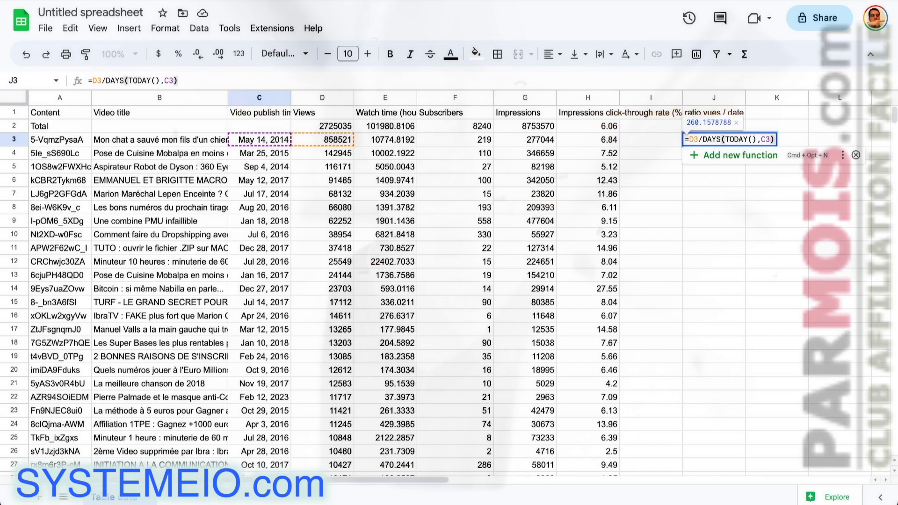
pyautogui.press('Return')
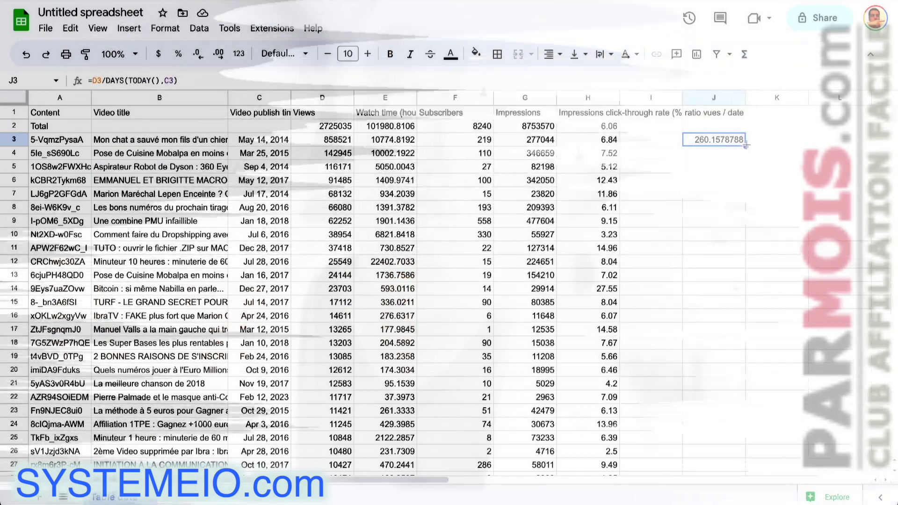
# Fill the ratio formula from J3 down to the last video row, J499
pyautogui.moveTo(746, 146); pyautogui.dragTo(743, 310)
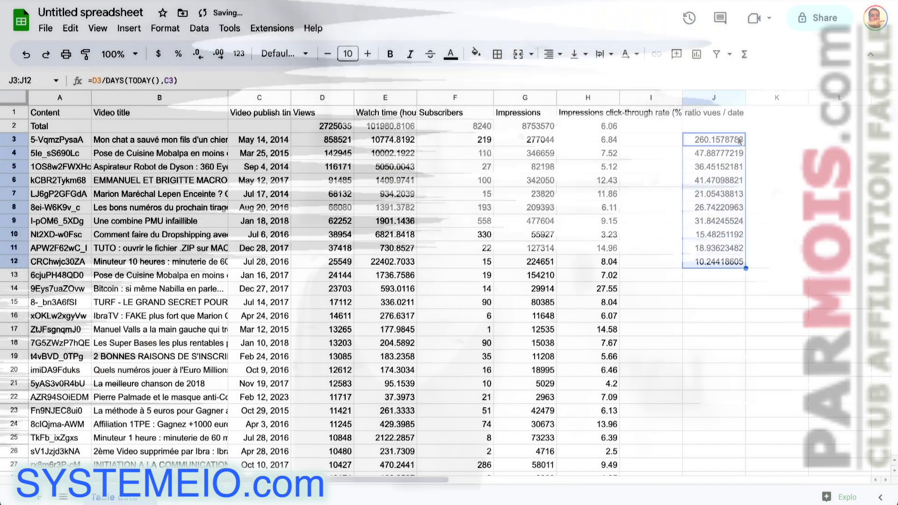
pyautogui.moveTo(745, 268); pyautogui.dragTo(742, 278)
pyautogui.moveTo(742, 405); pyautogui.dragTo(746, 492)
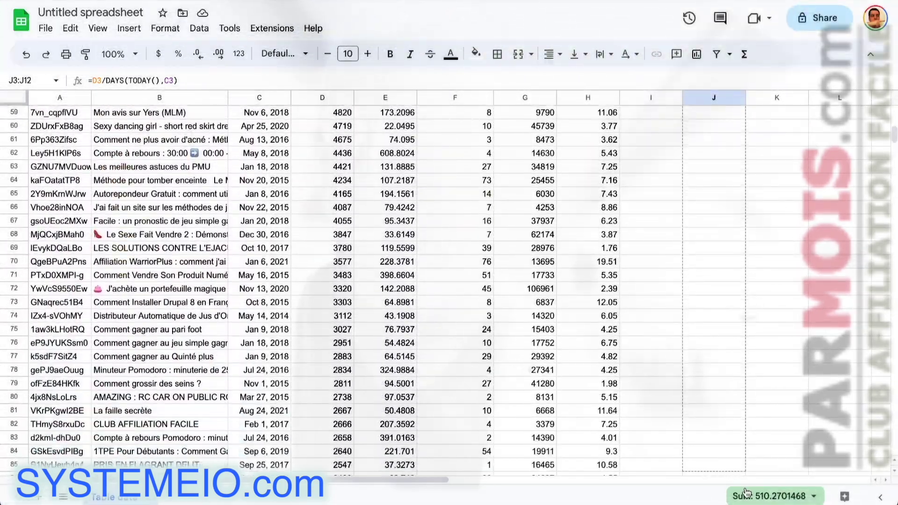
pyautogui.moveTo(744, 502); pyautogui.dragTo(744, 503)
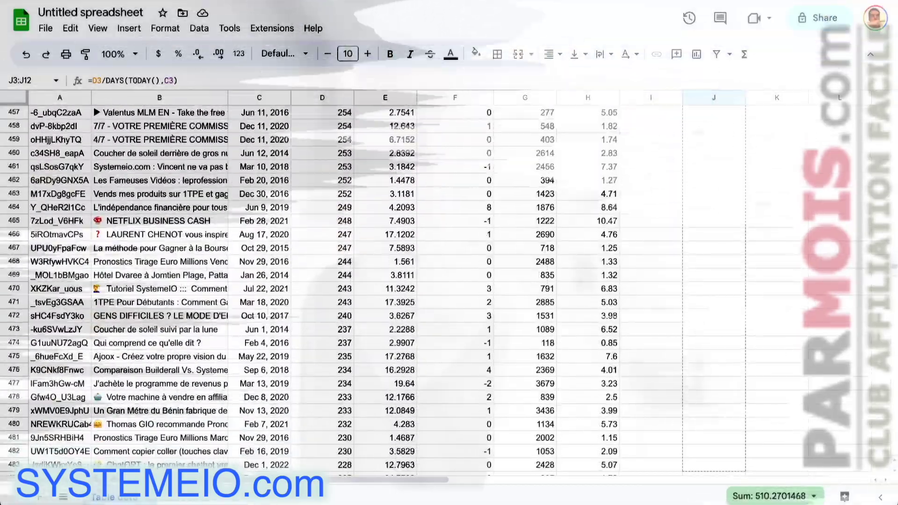
pyautogui.moveTo(731, 289); pyautogui.dragTo(731, 289)
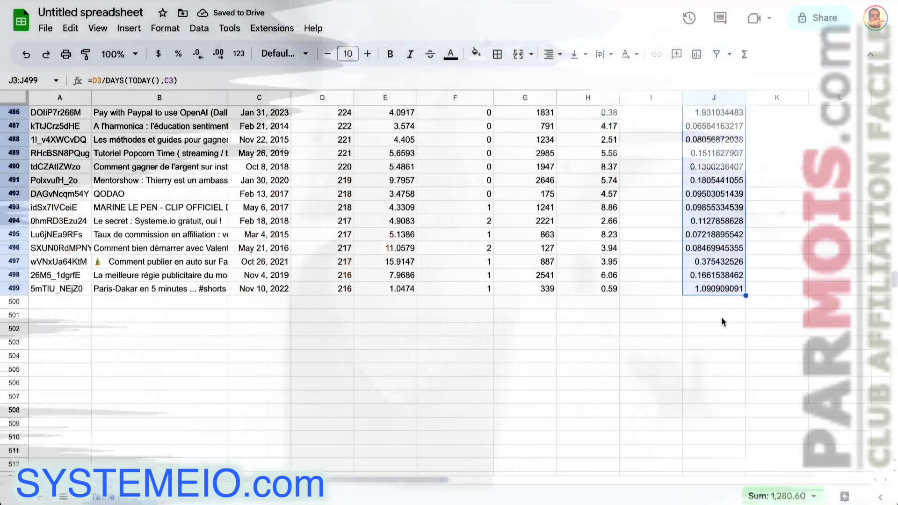
pyautogui.scroll(20, 722, 316)
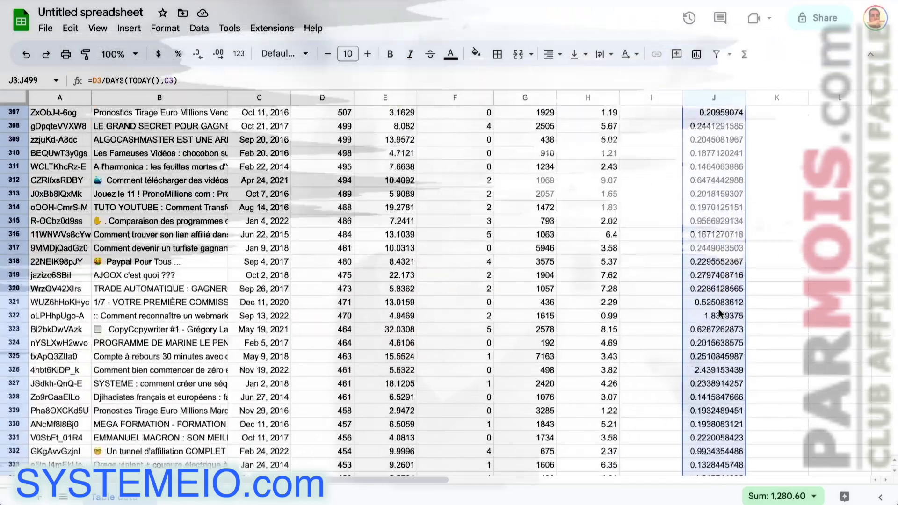
pyautogui.scroll(20, 720, 314)
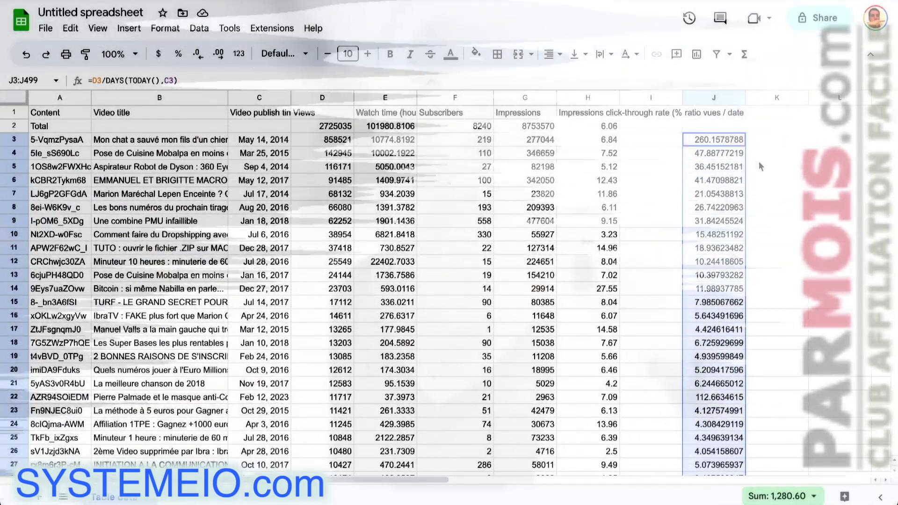
pyautogui.click(762, 151)
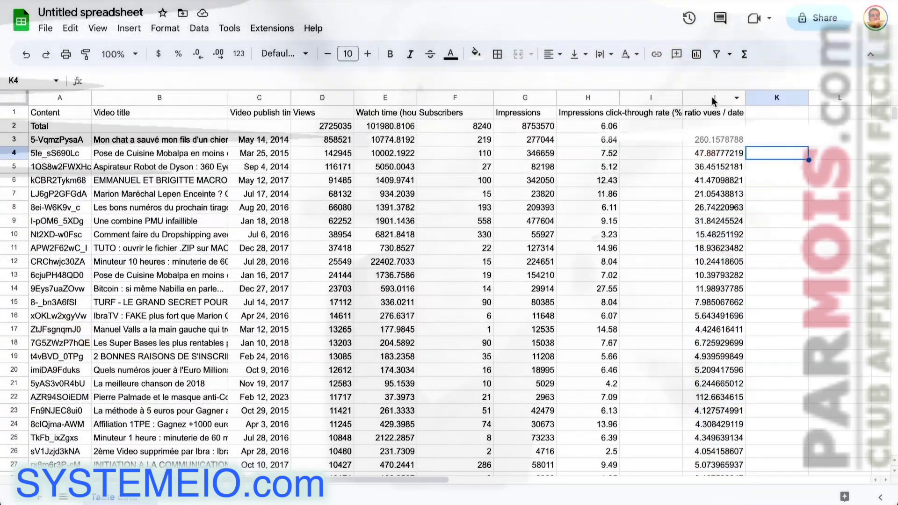
# Sort the sheet Z to A by the "ratio vues / date" column and select that column
pyautogui.rightClick(714, 101)
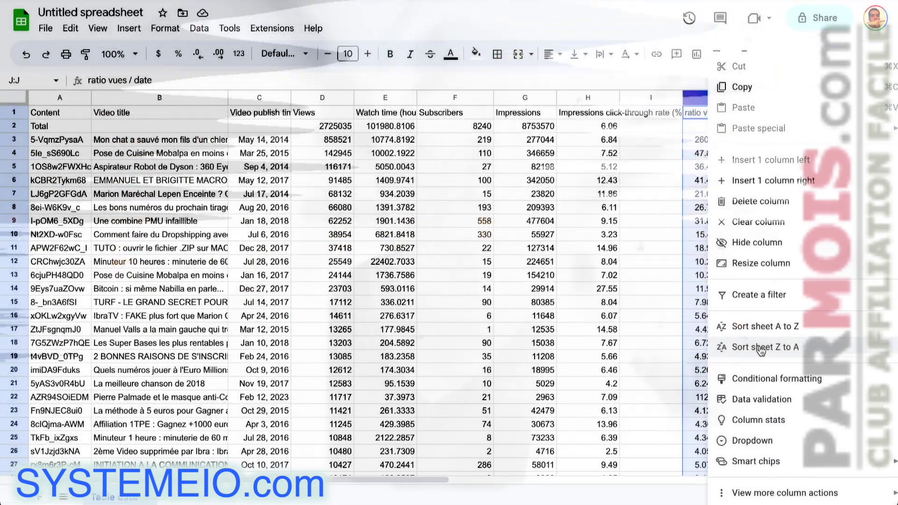
pyautogui.click(762, 350)
pyautogui.click(762, 139)
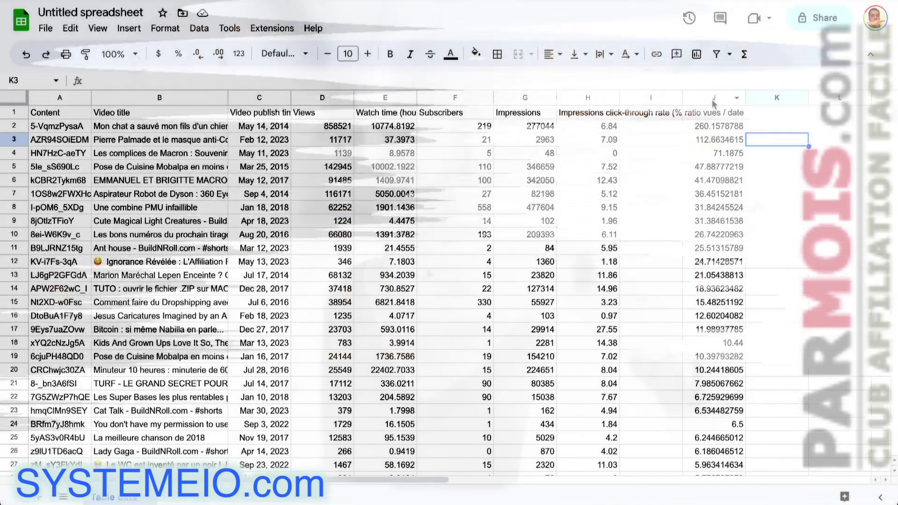
pyautogui.click(714, 99)
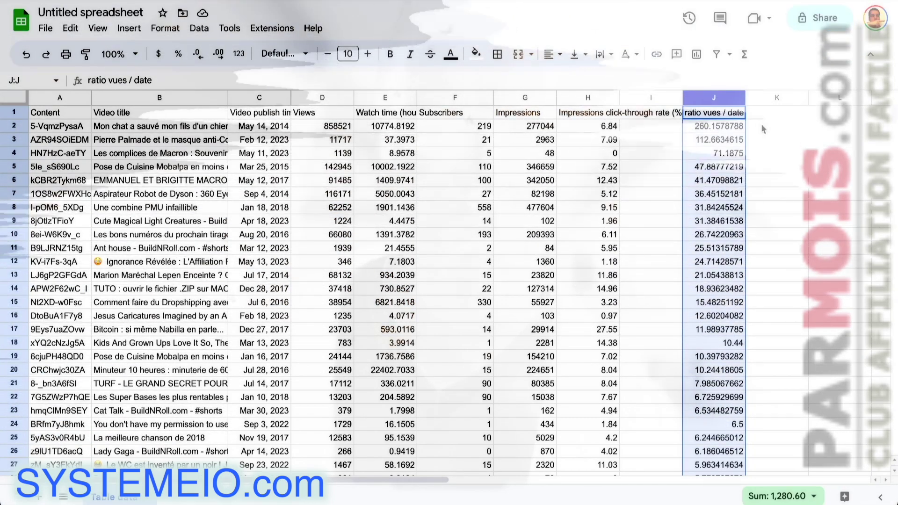
# Calculate subscribers per day with =F2/DAYS(TODAY(),C2) in cell K2 and accept the suggested autofill for the remaining videos in column K
pyautogui.click(761, 124)
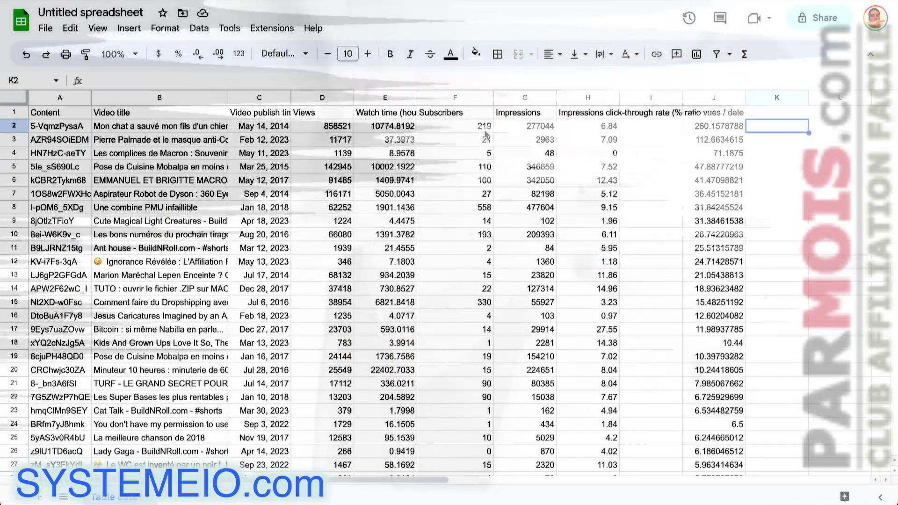
pyautogui.write('=')
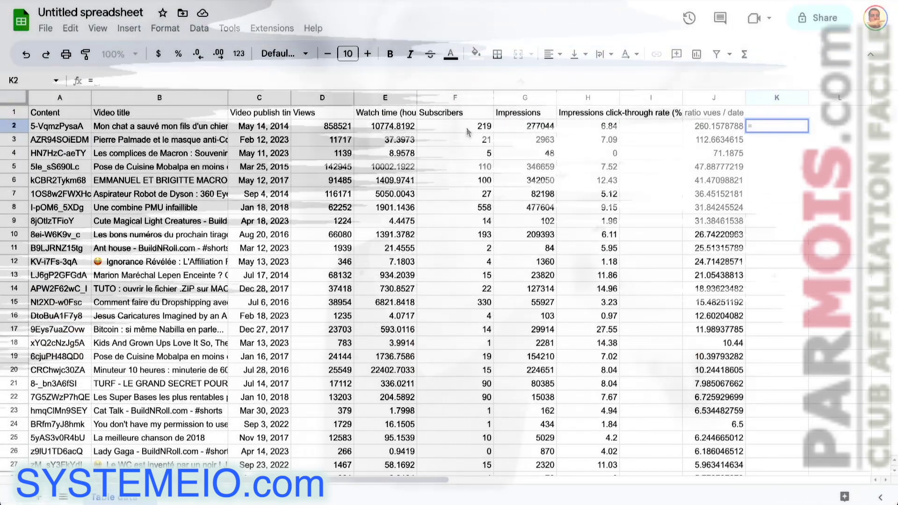
pyautogui.click(467, 125)
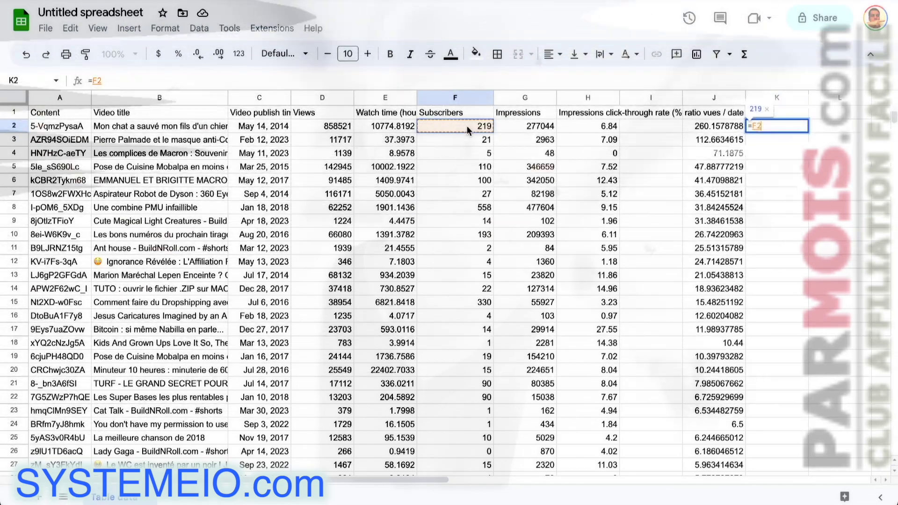
pyautogui.write('/')
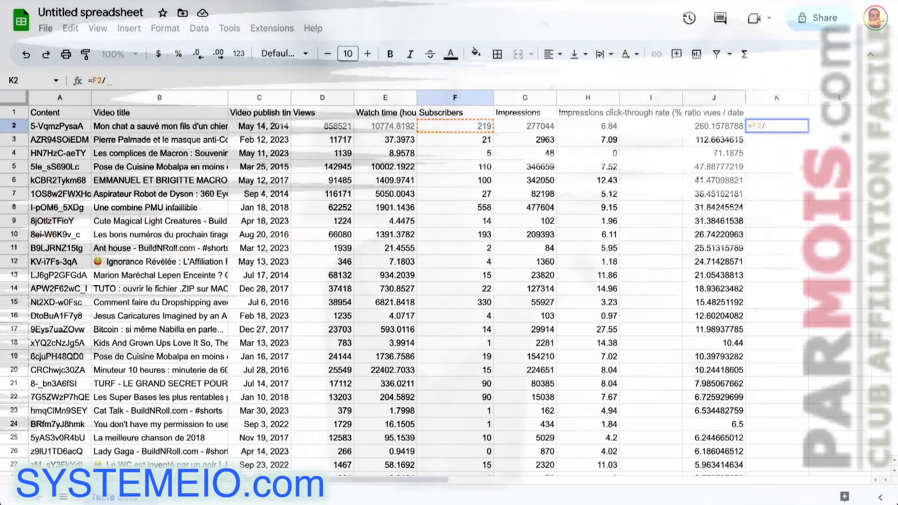
pyautogui.write('DAYS(')
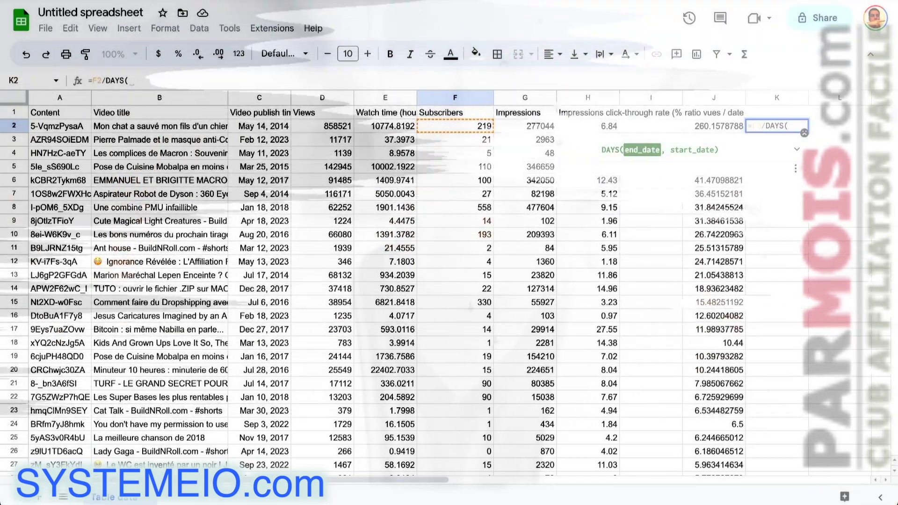
pyautogui.write('TODAY')
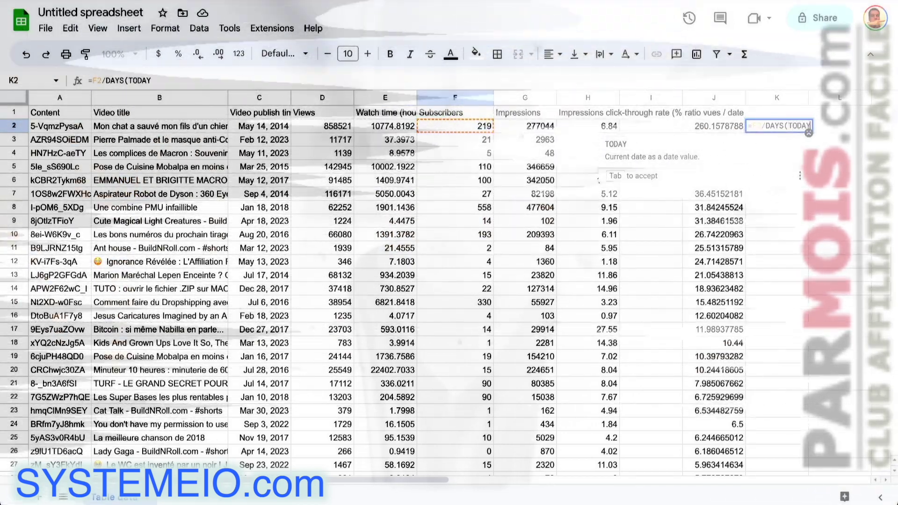
pyautogui.write('(), ')
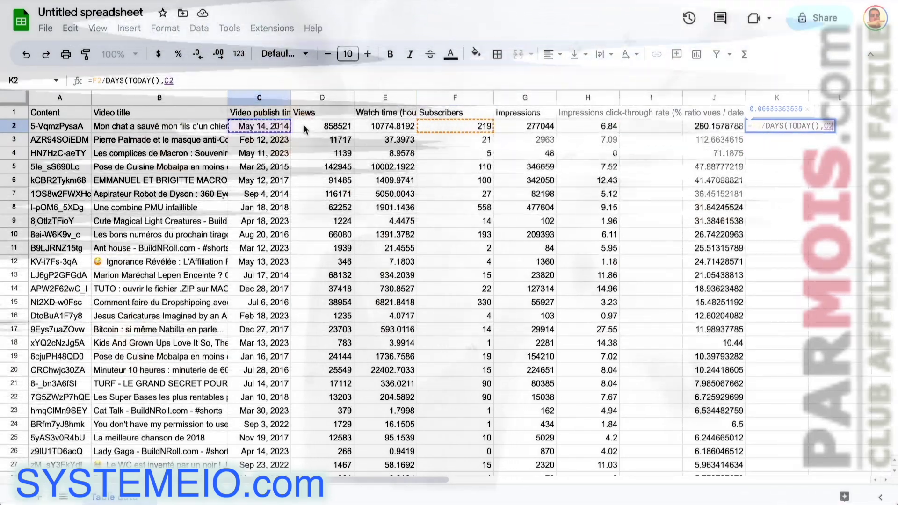
pyautogui.write(')')
pyautogui.press('Return')
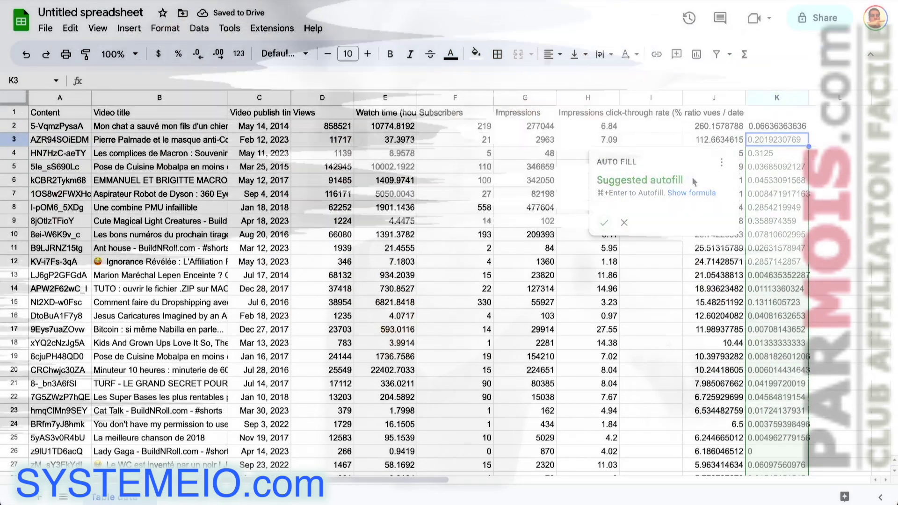
pyautogui.click(604, 223)
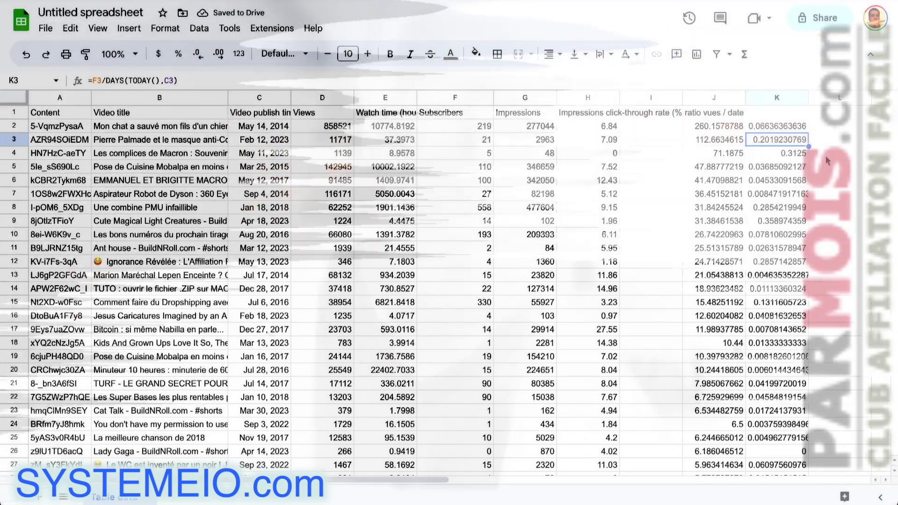
# Sort the sheet Z to A by column K's subscribers-per-day ratio and widen column B to show more of the video titles
pyautogui.rightClick(774, 99)
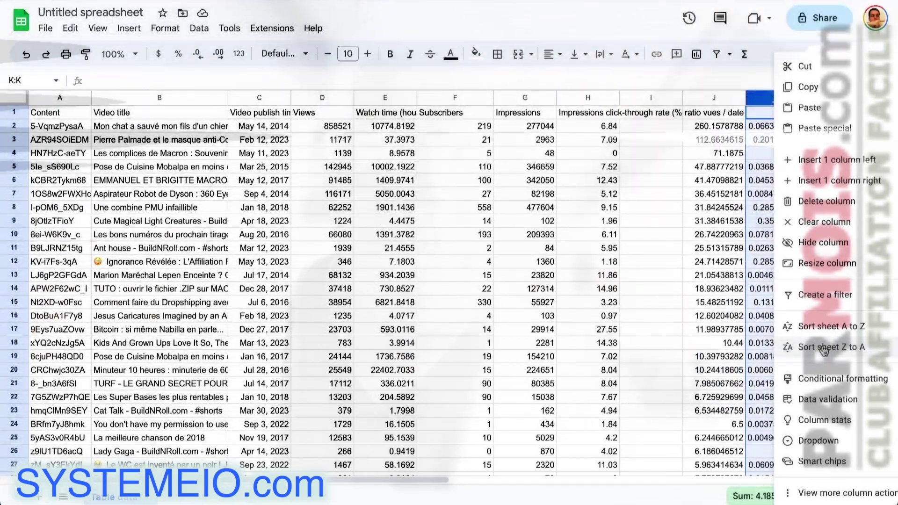
pyautogui.click(821, 352)
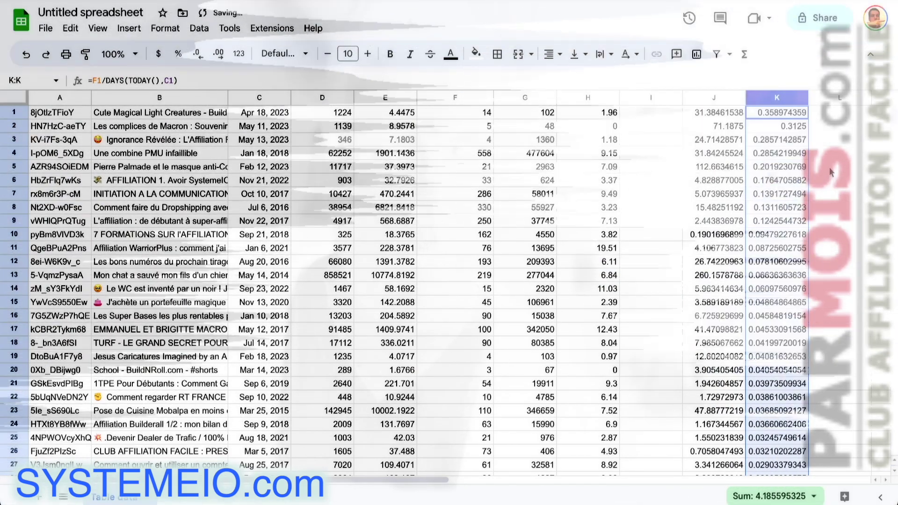
pyautogui.click(821, 166)
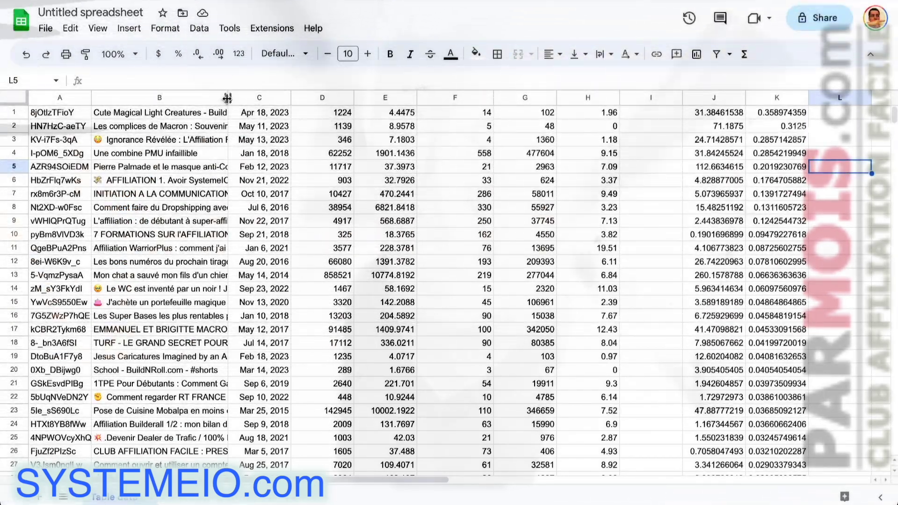
pyautogui.doubleClick(248, 98)
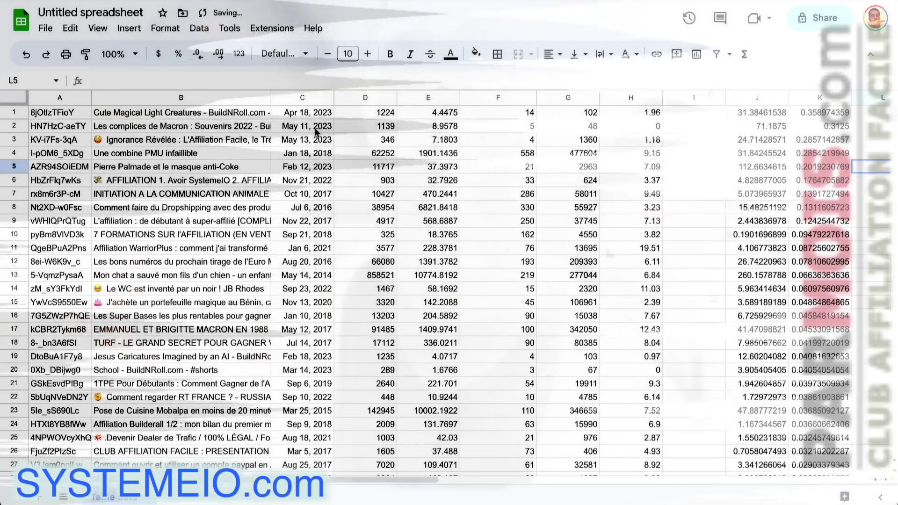